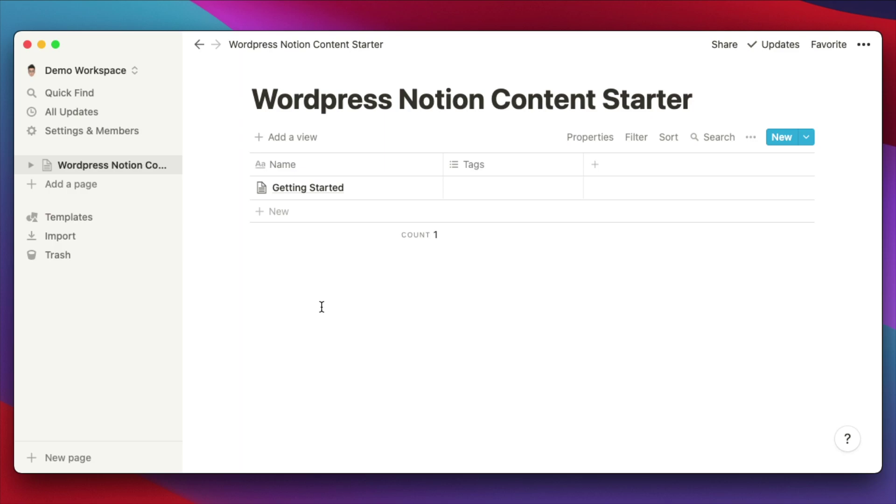
# Add a new Notion page titled 'Wordpress Notion' and make it a table database.
pyautogui.click(62, 187)
pyautogui.write('Wordpree')
pyautogui.press('BackSpace')
pyautogui.write('ss')
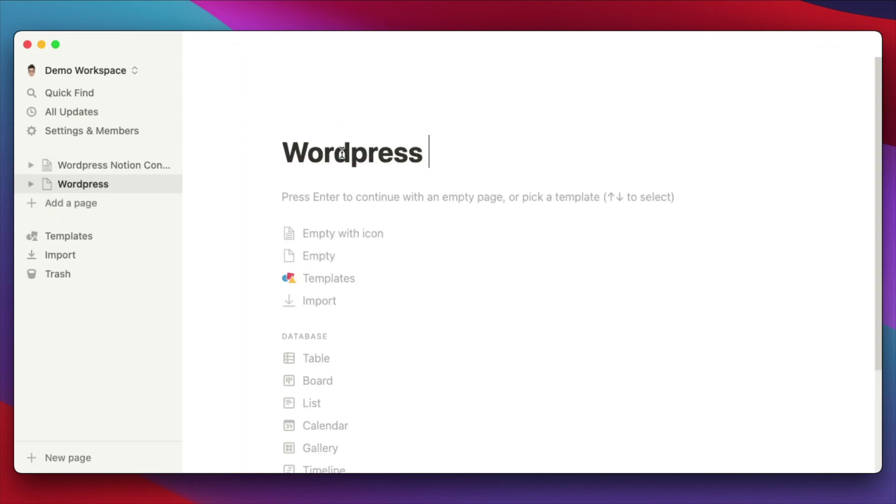
pyautogui.write(' Notion')
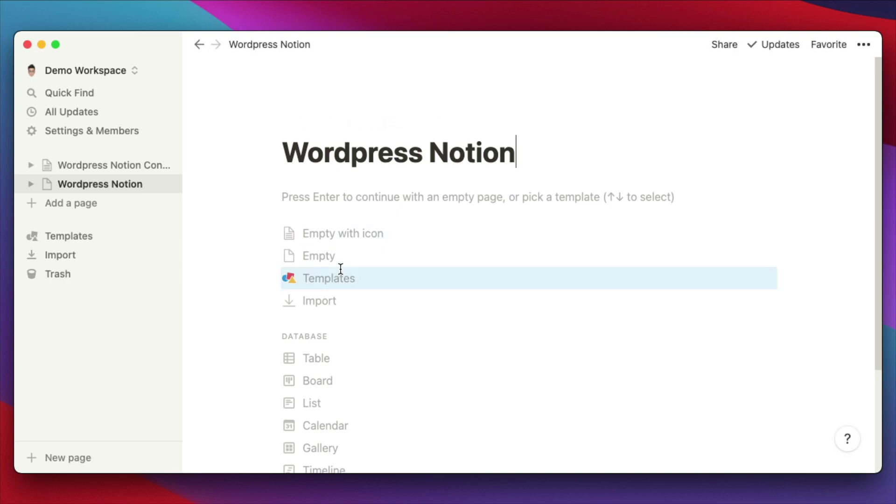
pyautogui.scroll(-1, 336, 303)
pyautogui.click(322, 351)
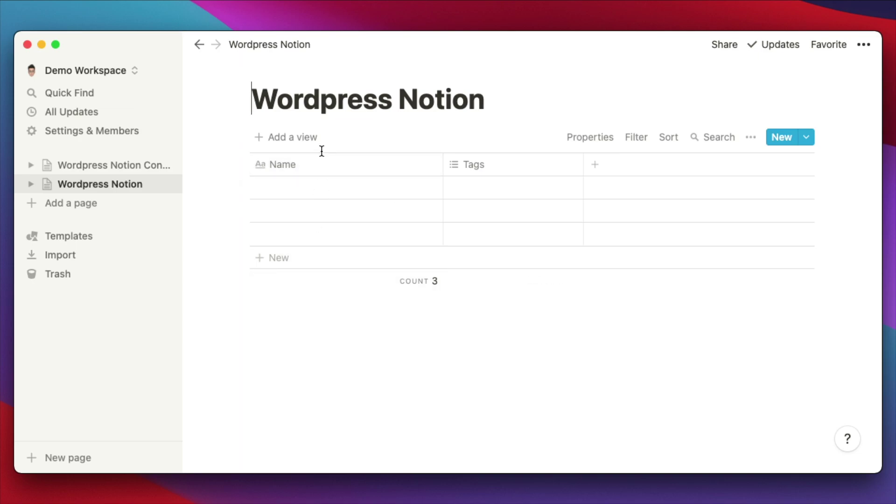
# Name the table's first row 'My First Page'.
pyautogui.click(290, 189)
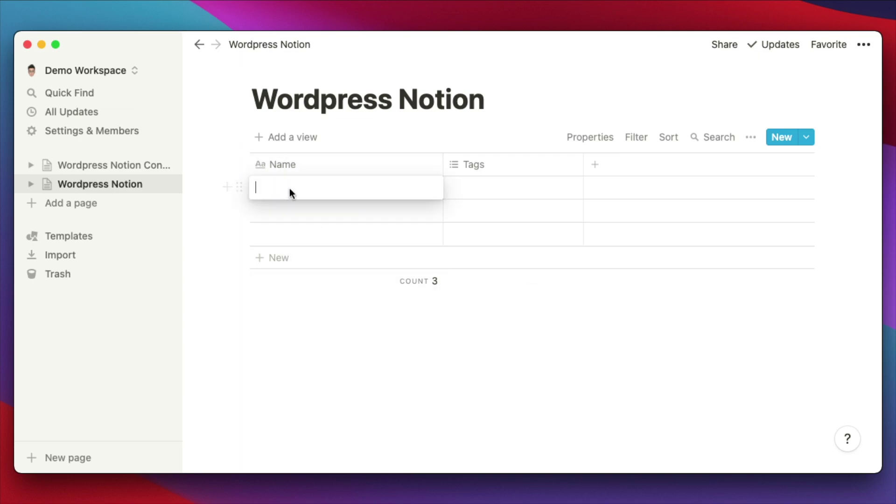
pyautogui.write('My First Page')
pyautogui.press('Escape')
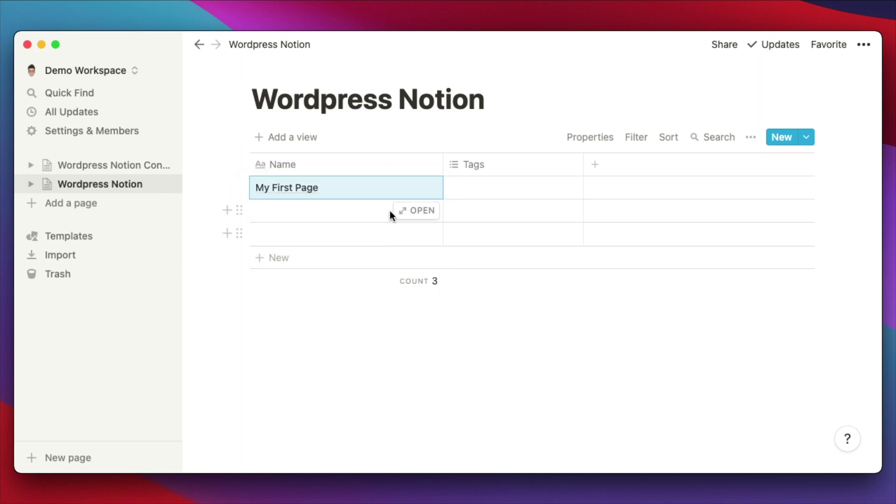
# Write 'This is the first page content' in the body of My First Page, then close it.
pyautogui.click(413, 188)
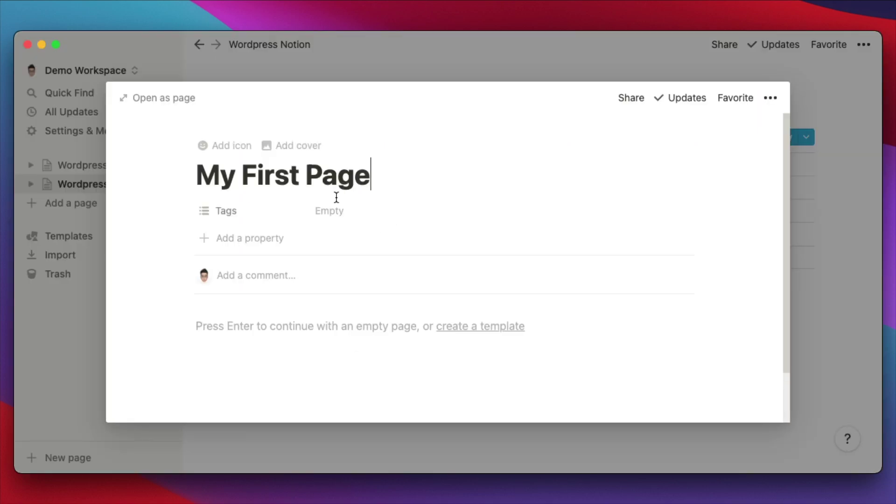
pyautogui.click(286, 327)
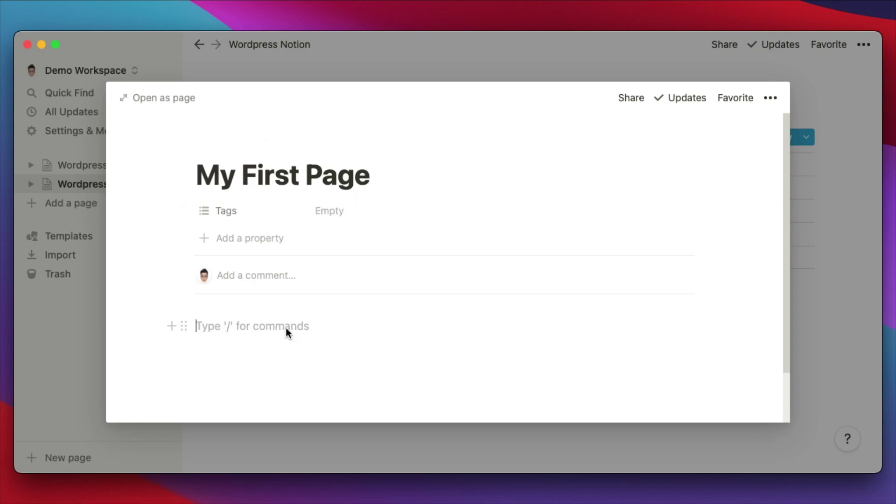
pyautogui.write('This is the first page content')
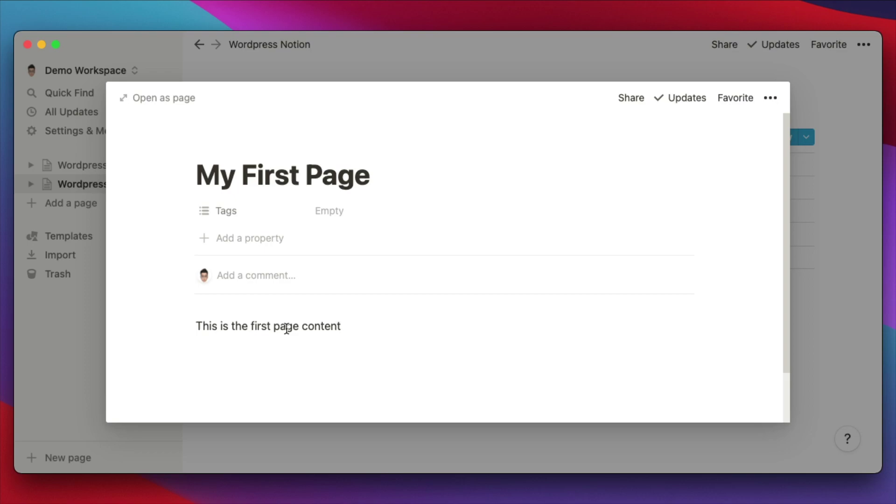
pyautogui.click(828, 268)
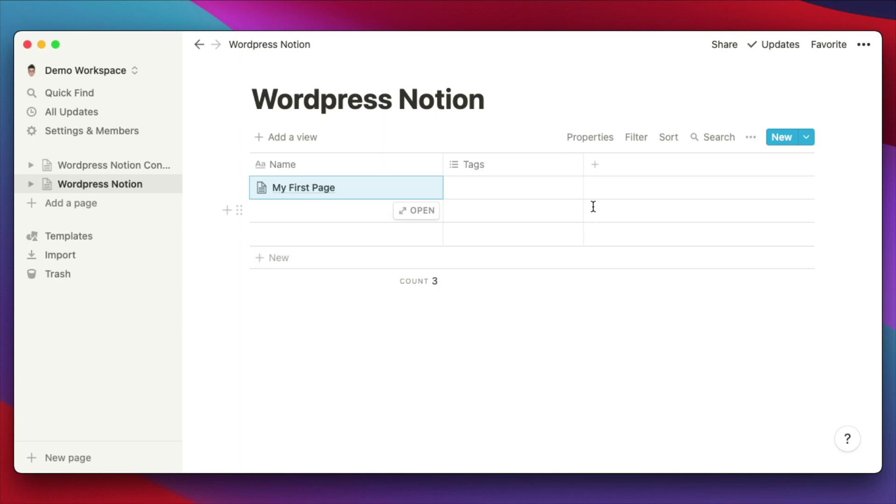
# Invite the Wordpress Notion integration to the database through the Share panel.
pyautogui.click(725, 46)
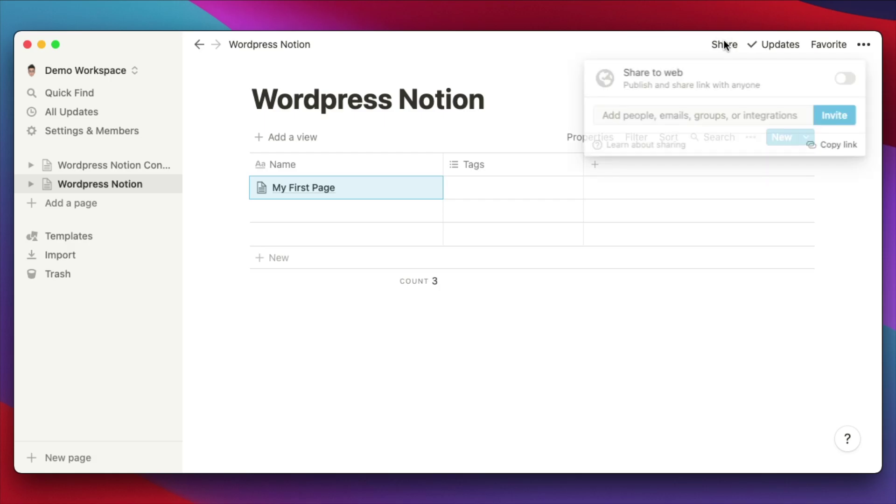
pyautogui.click(627, 117)
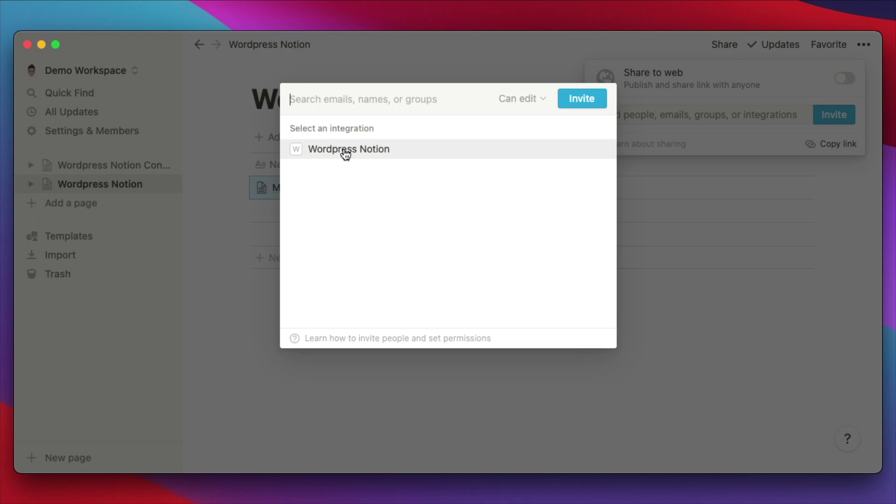
pyautogui.click(344, 150)
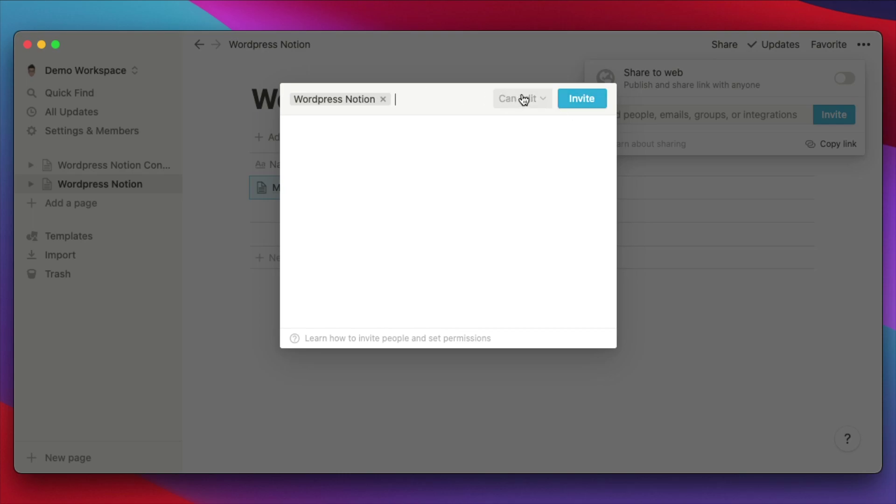
pyautogui.click(578, 103)
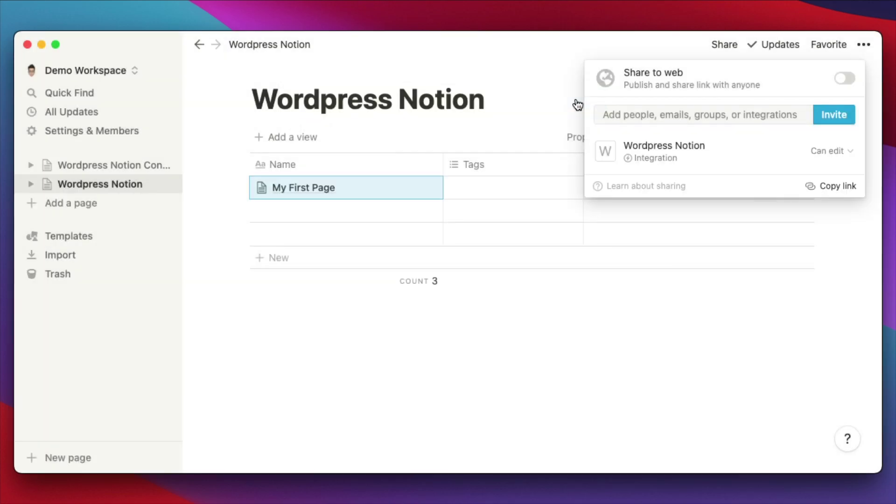
pyautogui.click(606, 376)
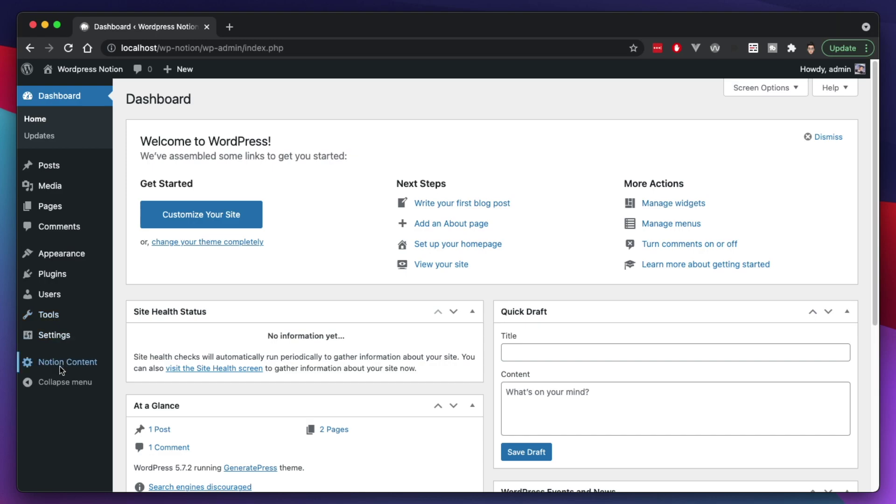
# Go to Notion Content > Setup in the WordPress admin sidebar.
pyautogui.moveTo(60, 367)
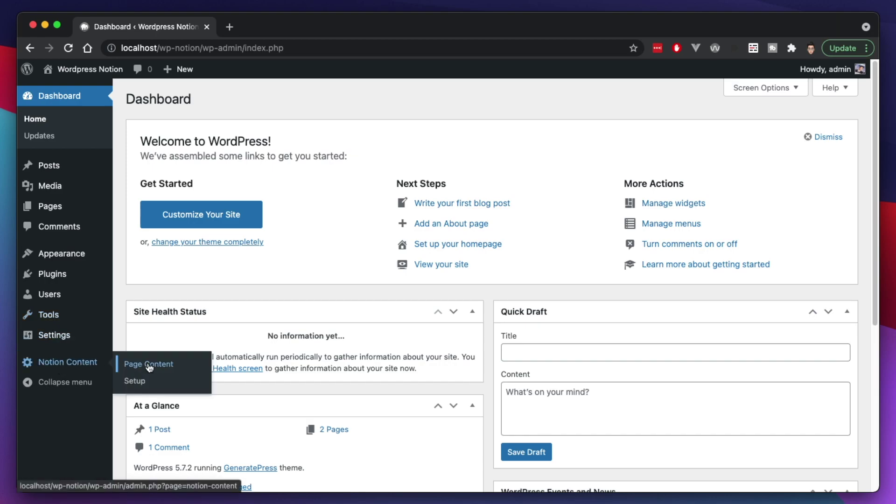
pyautogui.click(138, 382)
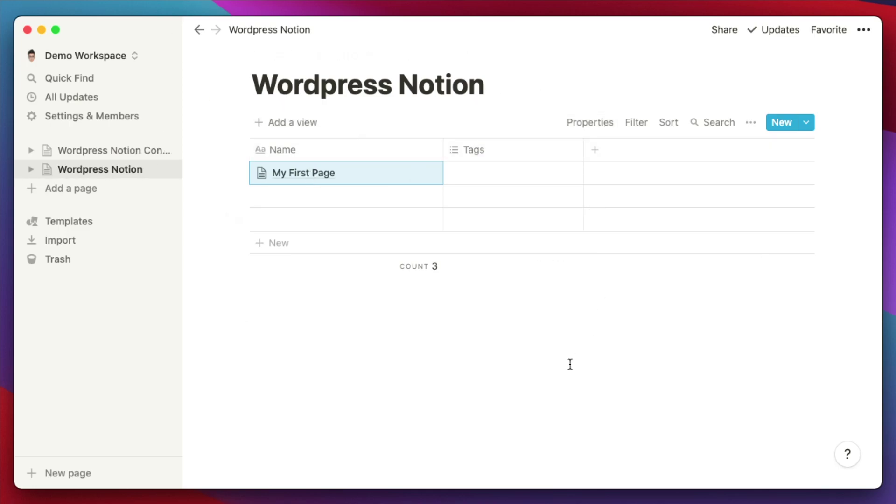
# Copy the Wordpress Notion database link and paste it into WordPress's Notion Content Database field.
pyautogui.click(732, 29)
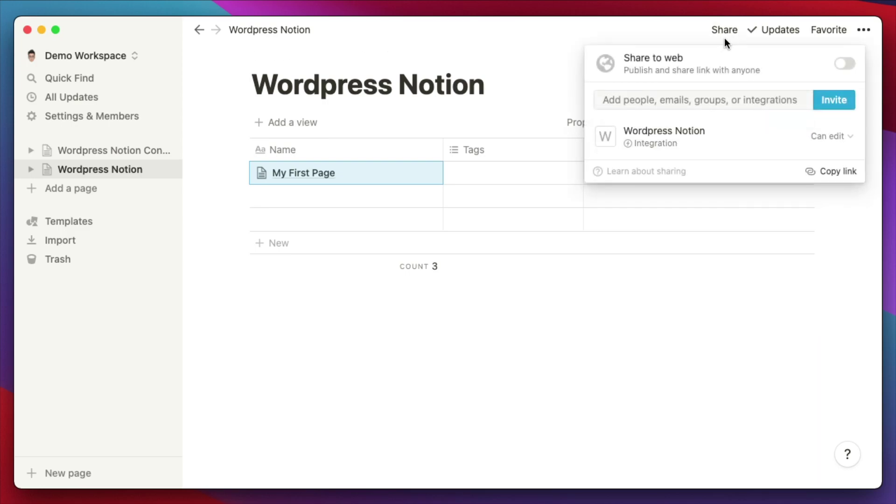
pyautogui.click(832, 173)
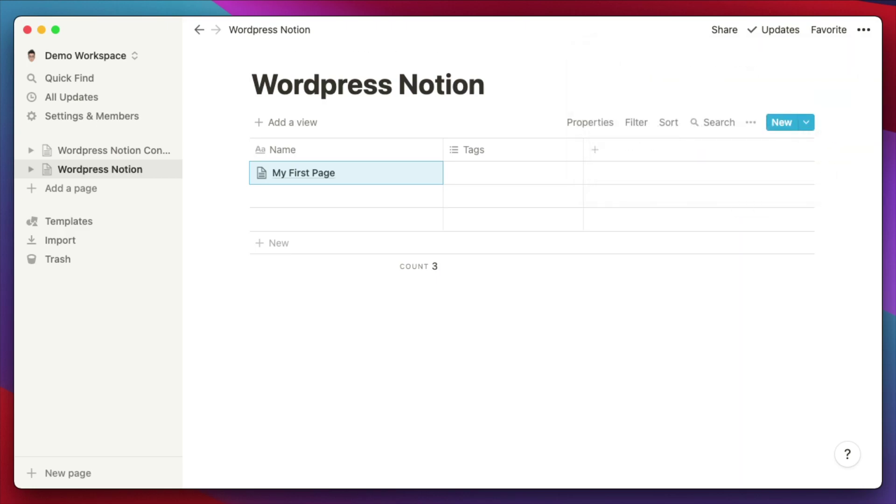
pyautogui.press('super+Tab')
pyautogui.click(362, 168)
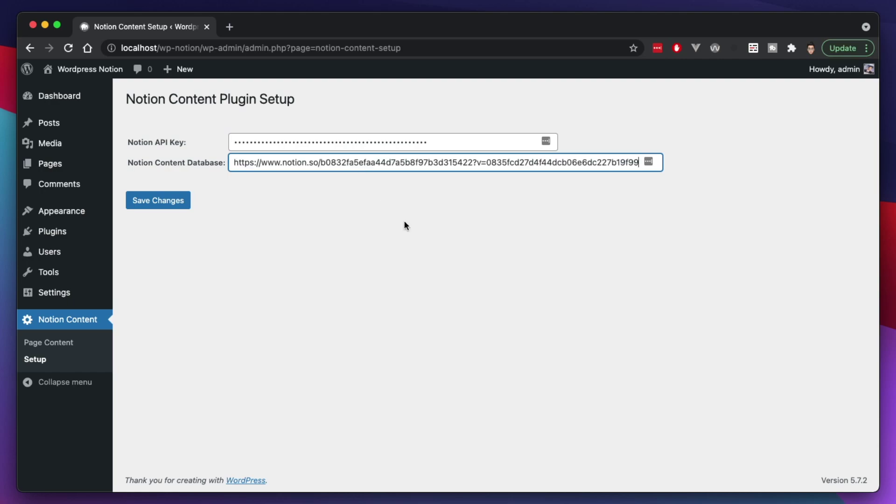
# Save the Notion Content plugin settings and go to its Page Content screen.
pyautogui.click(373, 215)
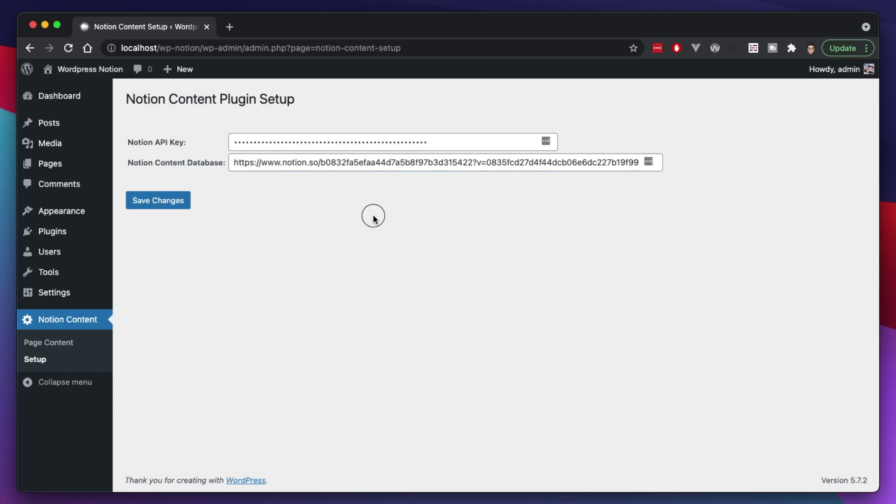
pyautogui.click(169, 202)
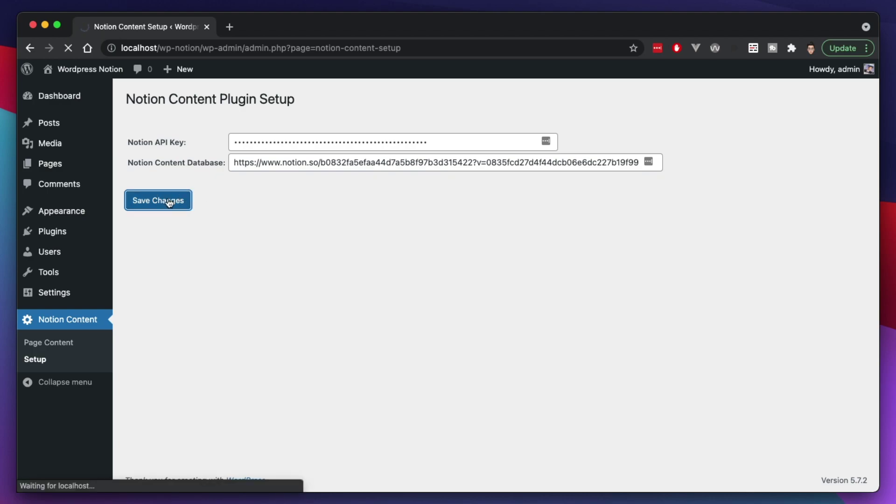
pyautogui.click(50, 345)
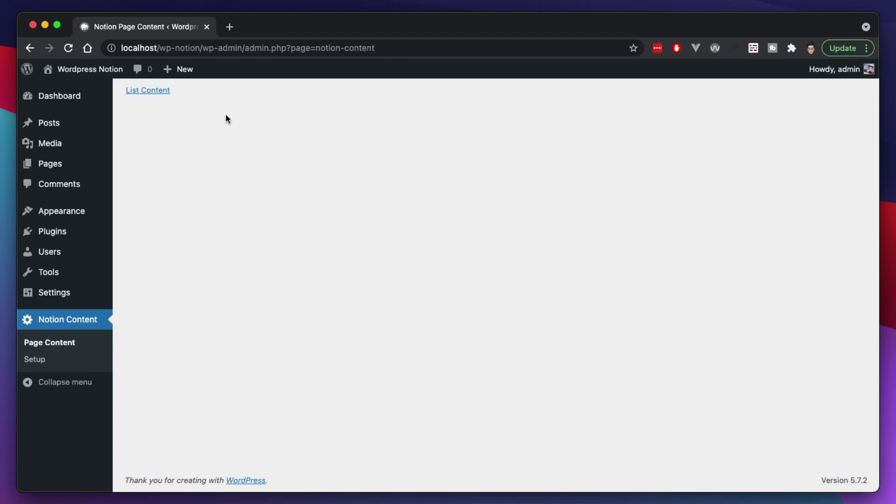
# Refresh the Notion page list, copy the [notion_content id=1] shortcode, and go to Pages.
pyautogui.click(152, 91)
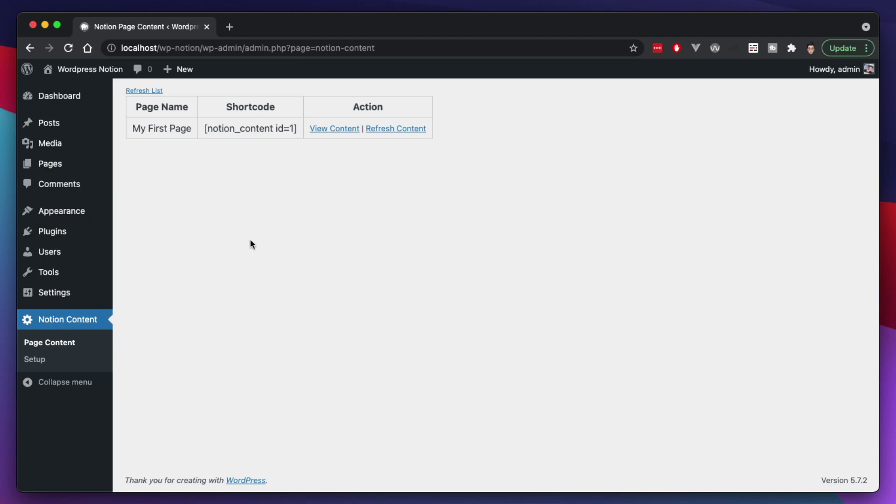
pyautogui.click(386, 131)
pyautogui.moveTo(204, 130); pyautogui.dragTo(300, 129)
pyautogui.press('super+c')
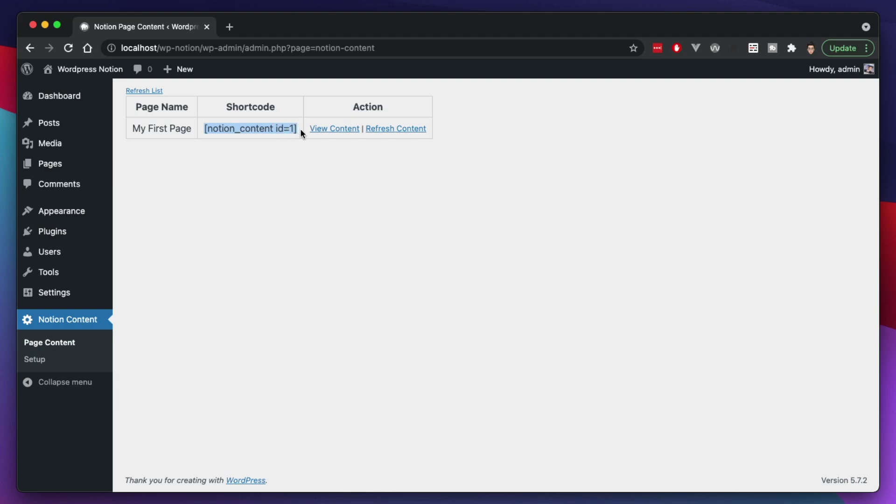
pyautogui.click(243, 149)
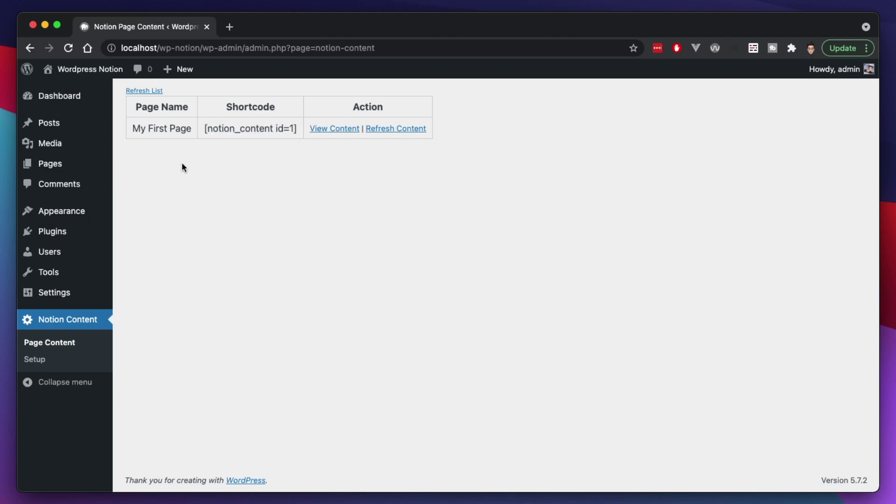
pyautogui.click(52, 165)
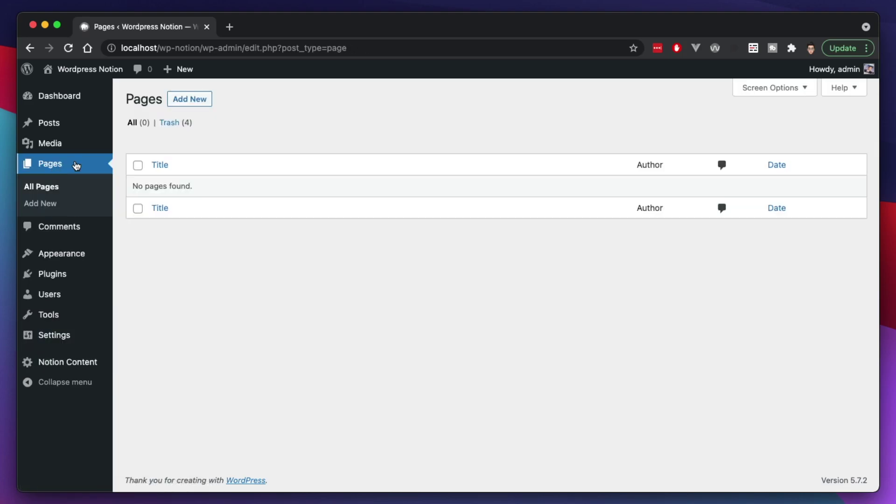
# Add a new page 'My First Page' with a Shortcode block holding [notion_content id=1].
pyautogui.click(180, 100)
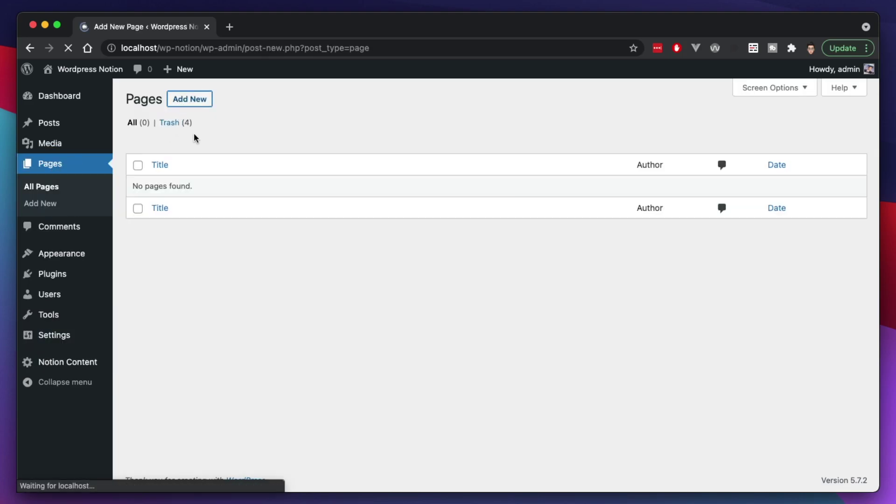
pyautogui.write('My First Page')
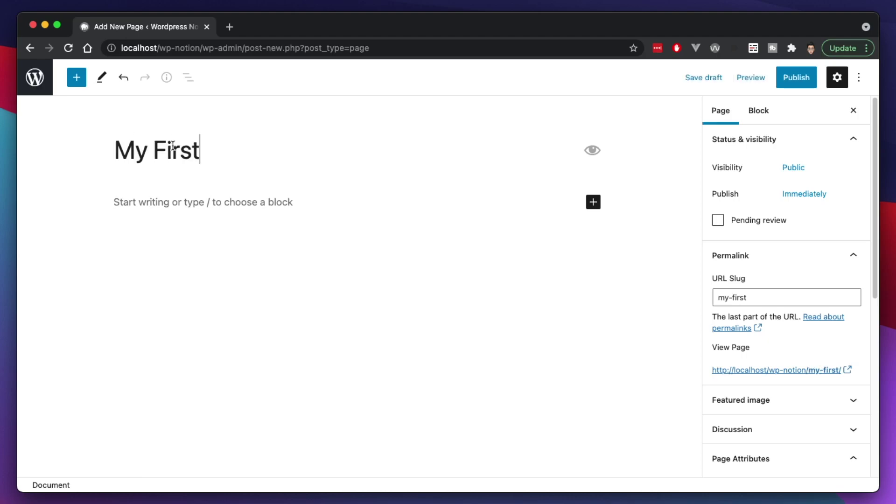
pyautogui.press('Return')
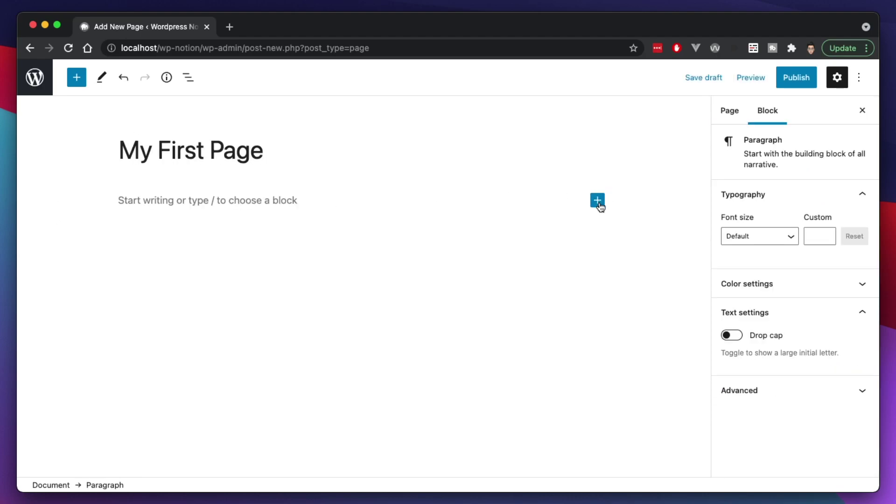
pyautogui.click(598, 200)
pyautogui.write('short')
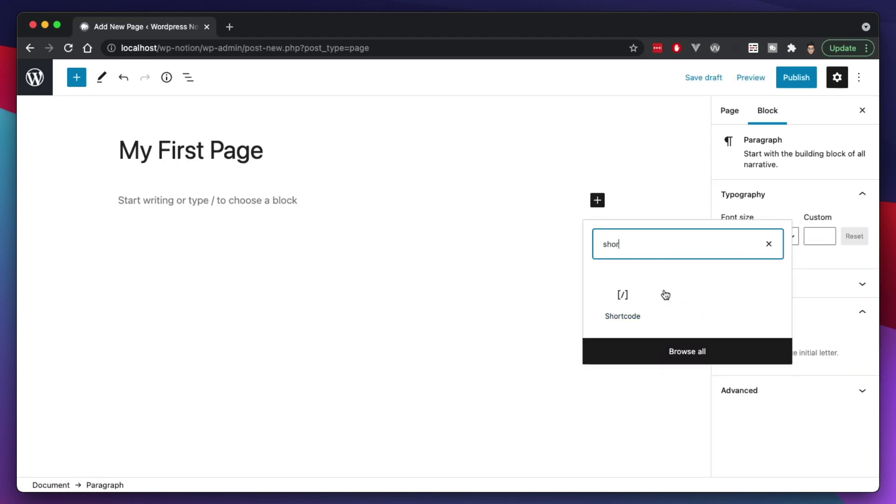
pyautogui.click(619, 295)
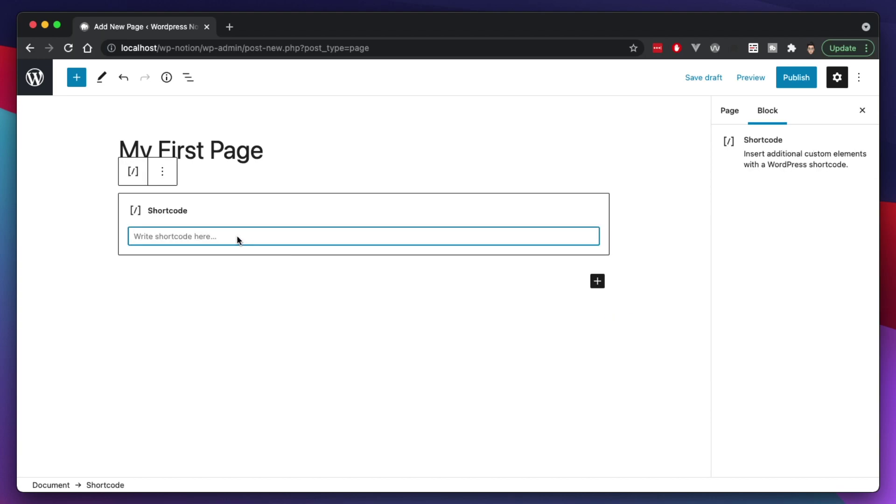
pyautogui.press('super+v')
# Publish My First Page and view the live page in a new tab.
pyautogui.click(746, 216)
pyautogui.click(796, 77)
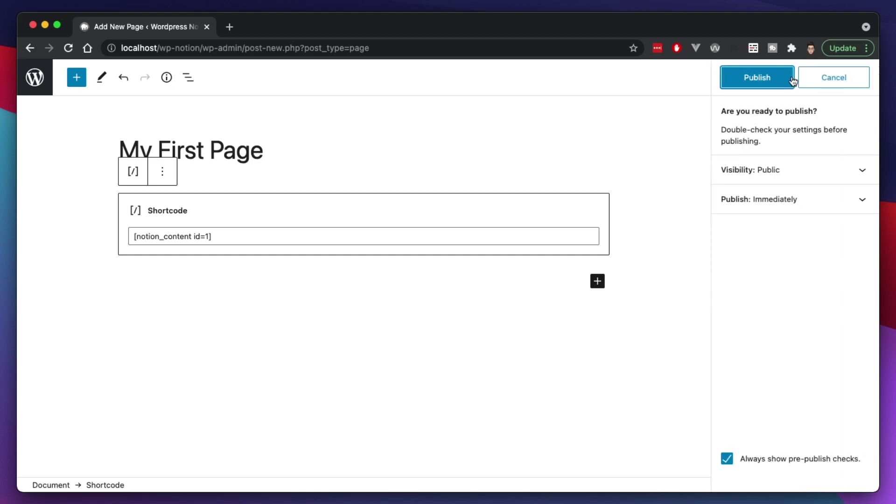
pyautogui.click(765, 82)
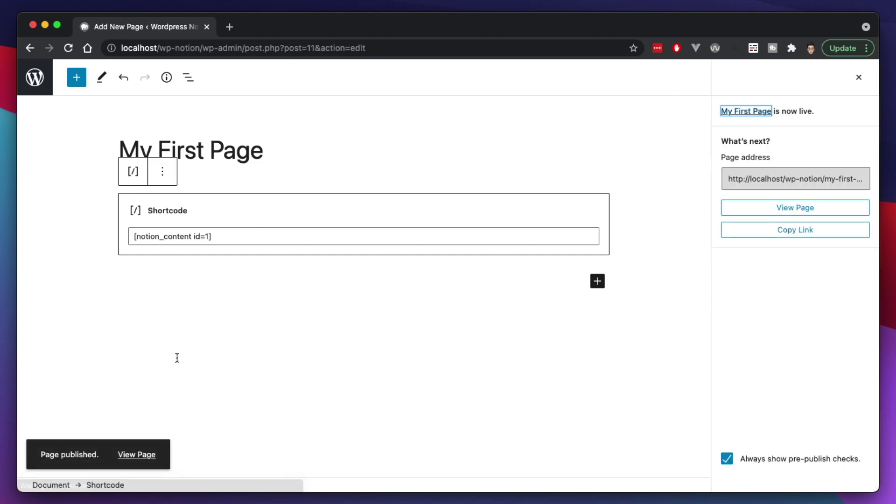
pyautogui.click(132, 453)
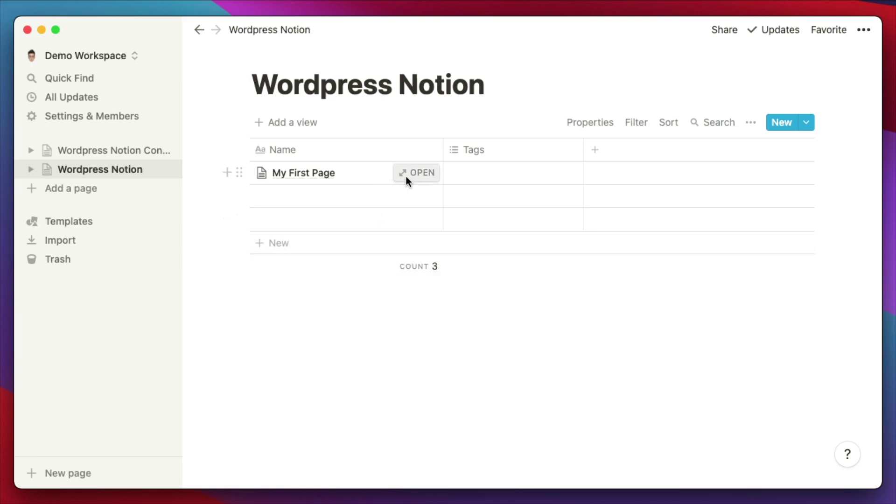
# Append 'This is an additional line.' below the existing text in Notion's My First Page.
pyautogui.click(414, 172)
pyautogui.click(380, 334)
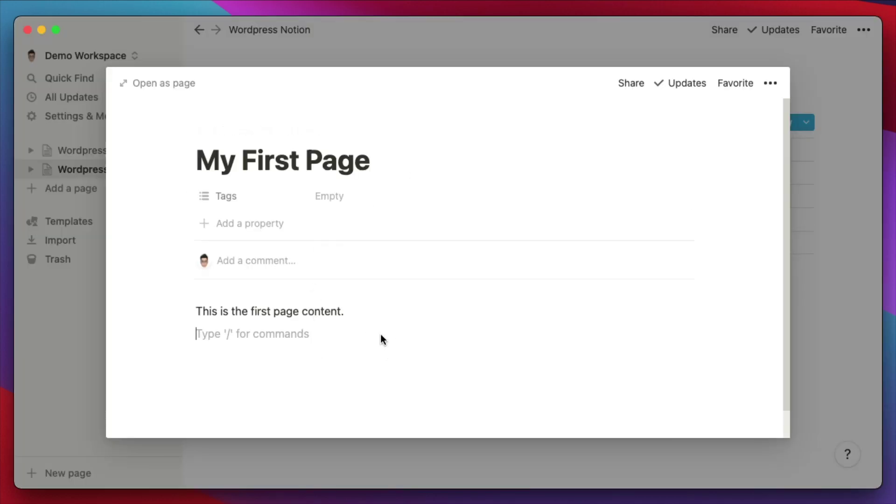
pyautogui.write('This is an additiona')
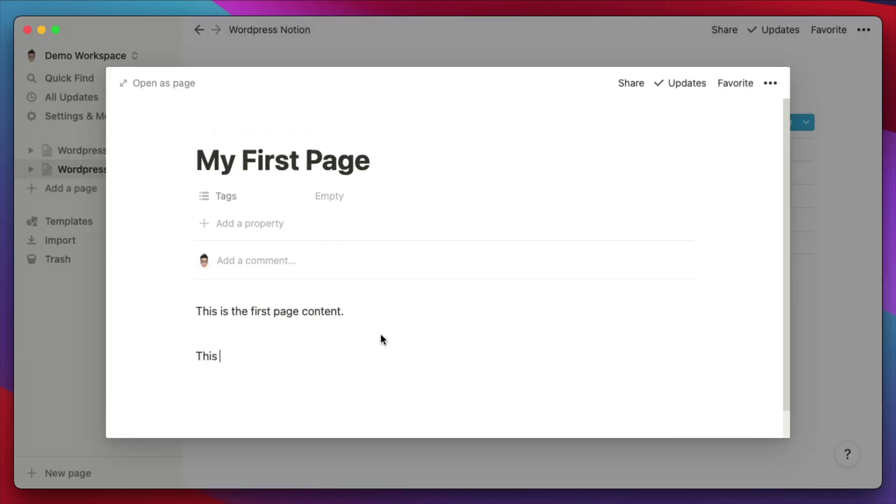
pyautogui.write('l line.')
pyautogui.click(514, 34)
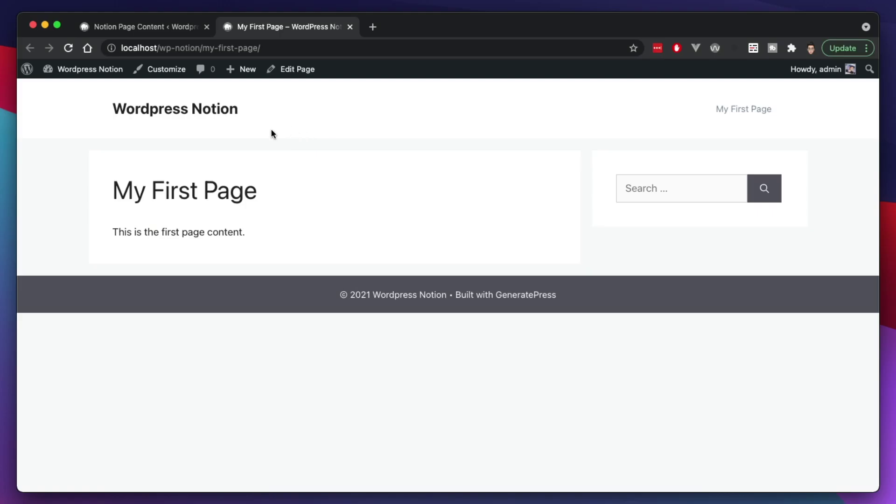
# Refresh My First Page's stored Notion content and reload the live page to show the new line.
pyautogui.click(68, 49)
pyautogui.hotkey('ctrl', 'shift', 'Tab')
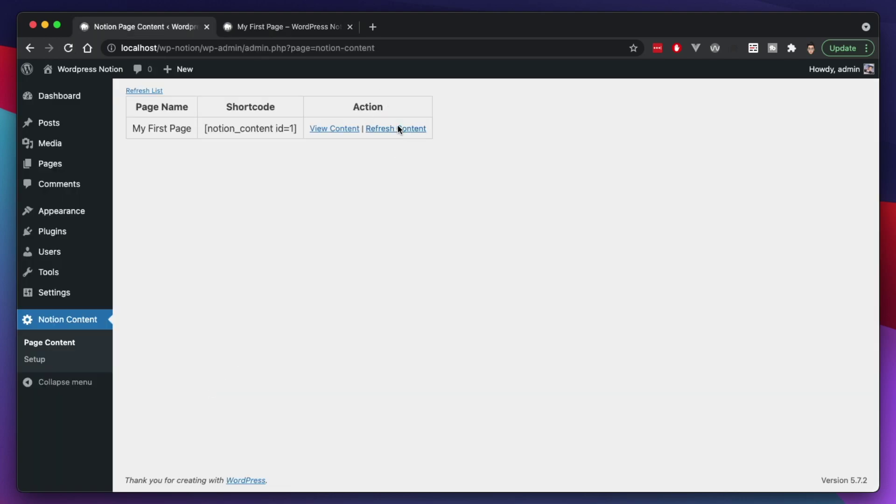
pyautogui.click(397, 127)
pyautogui.hotkey('ctrl', 'Tab')
pyautogui.press('super+r')
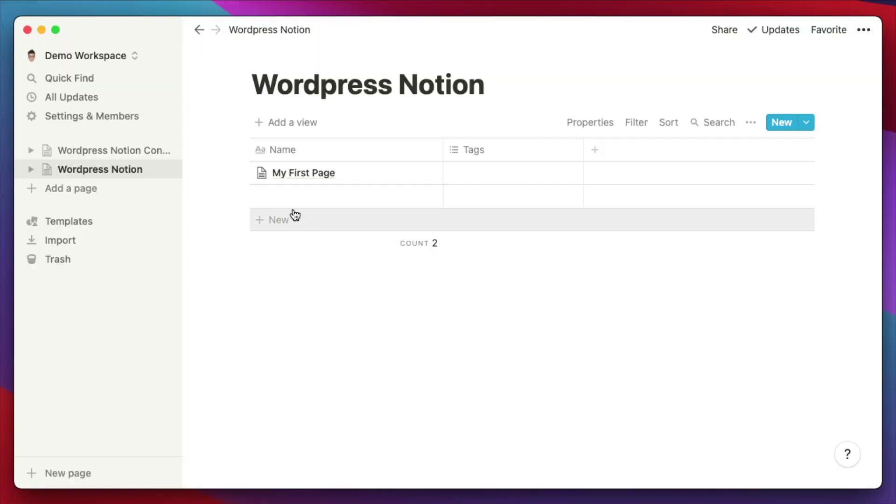
# Name the empty database row 'My Second Page'.
pyautogui.click(290, 196)
pyautogui.write('My 2n')
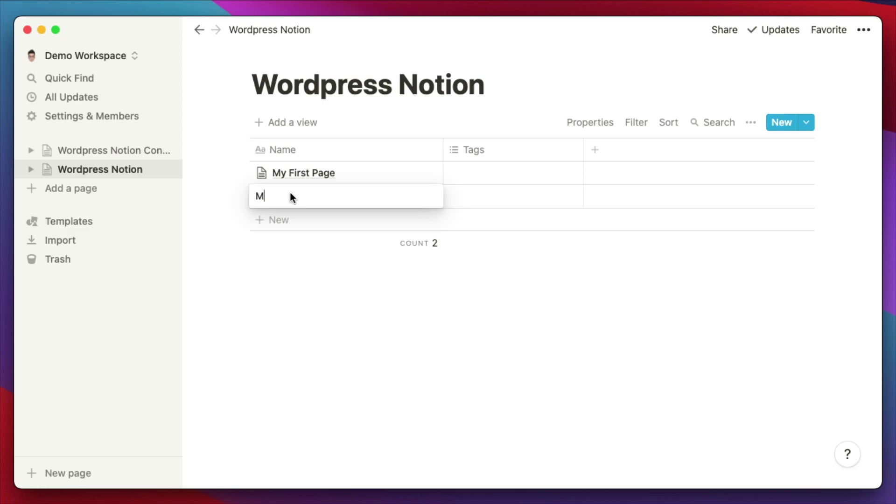
pyautogui.press('BackSpace')
pyautogui.press('BackSpace')
pyautogui.write('SEcond')
pyautogui.press('BackSpace')
pyautogui.press('BackSpace')
pyautogui.press('BackSpace')
pyautogui.press('BackSpace')
pyautogui.press('BackSpace')
pyautogui.write('econd Page')
pyautogui.press('Escape')
pyautogui.click(391, 317)
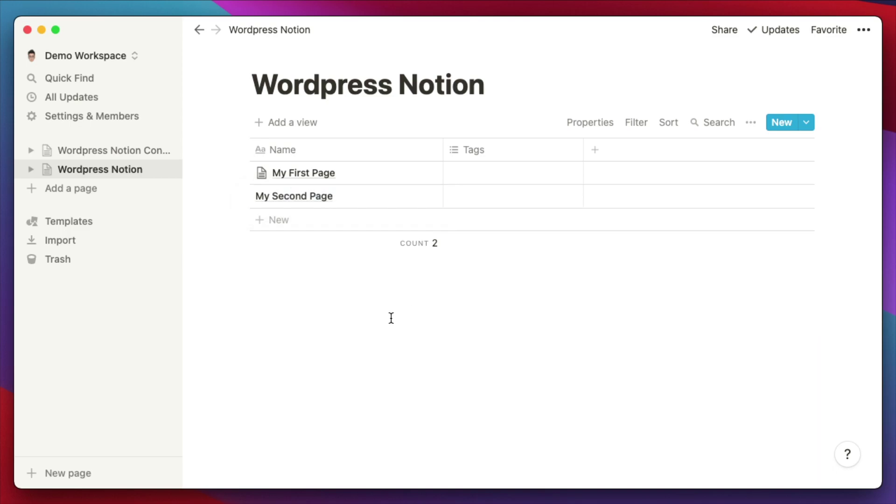
# Move Getting Started from Wordpress Notion Content Starter into the Wordpress Notion database and open it.
pyautogui.click(124, 154)
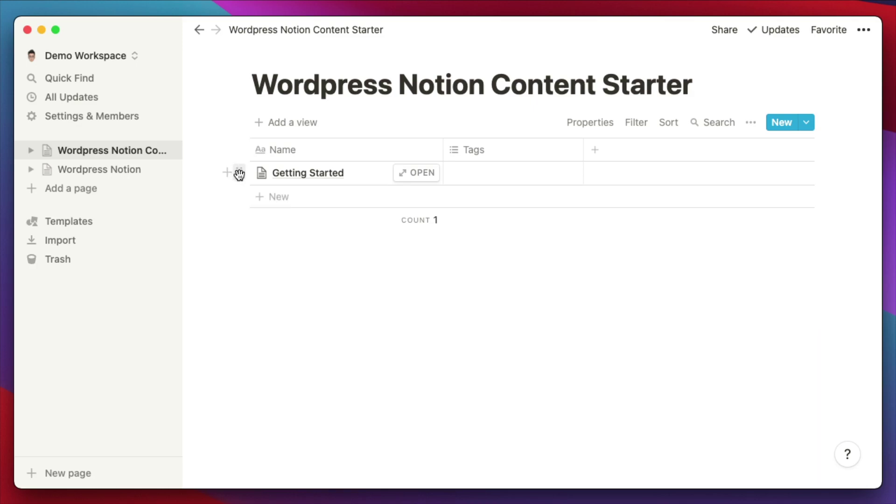
pyautogui.moveTo(237, 173); pyautogui.dragTo(118, 172)
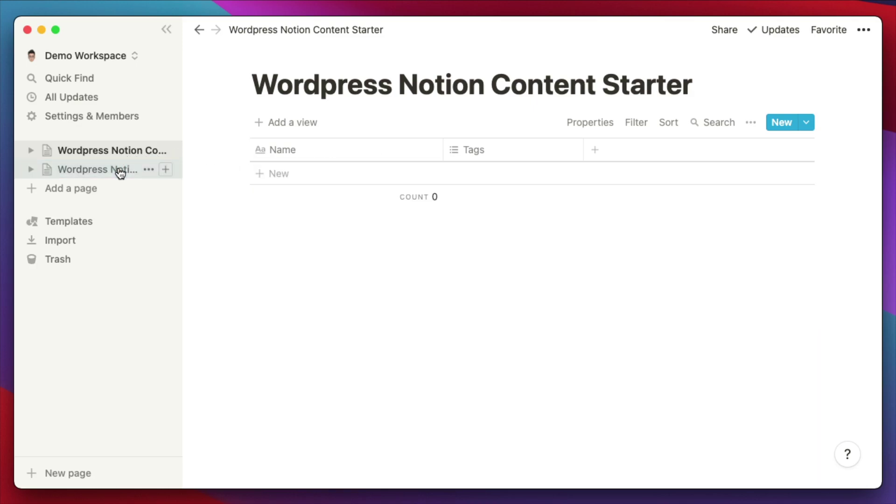
pyautogui.click(76, 171)
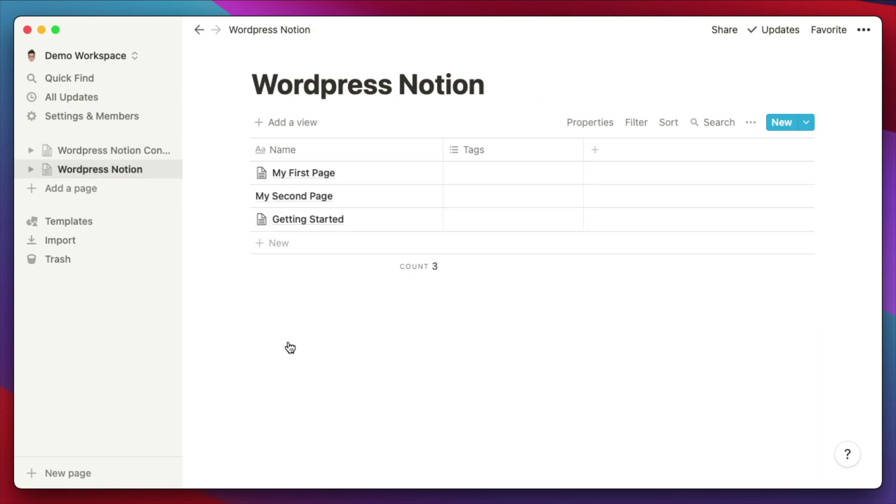
pyautogui.click(413, 219)
# Scroll through the Getting Started content, then return to the browser's Notion Content admin screen.
pyautogui.scroll(-2, 396, 280)
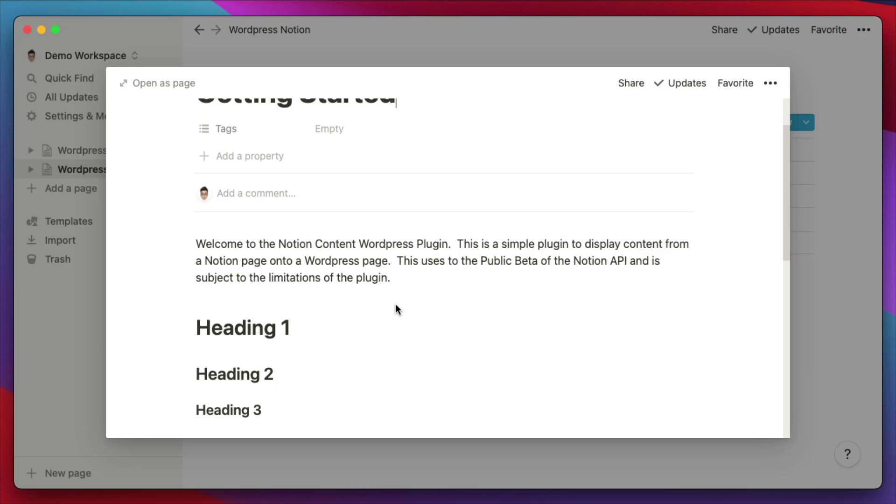
pyautogui.scroll(-10, 396, 304)
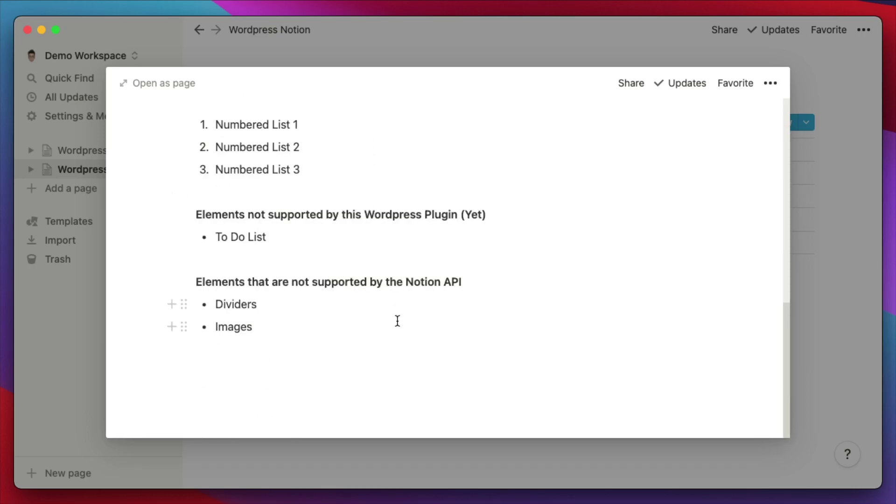
pyautogui.scroll(5, 396, 319)
pyautogui.scroll(2, 404, 327)
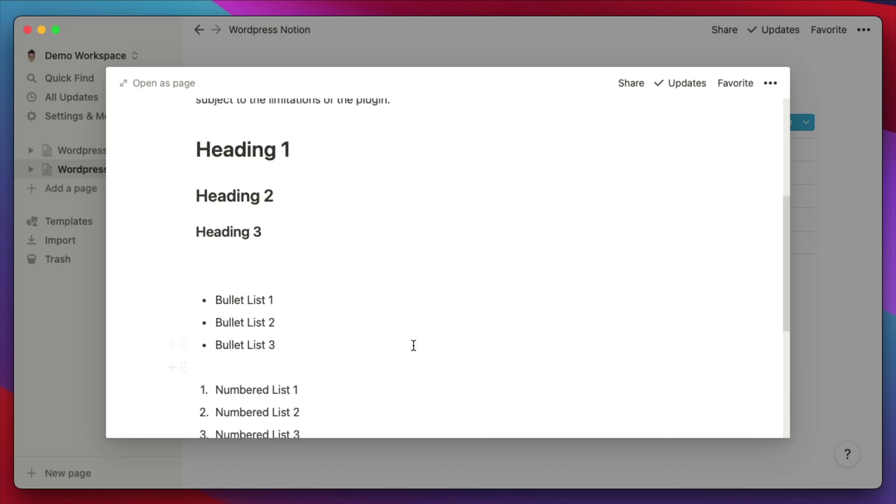
pyautogui.scroll(-1, 413, 345)
pyautogui.scroll(-1, 412, 347)
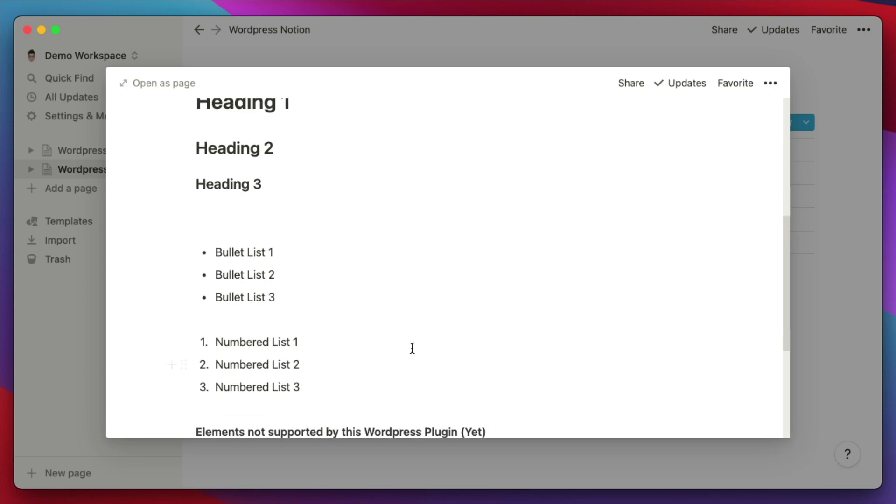
pyautogui.scroll(-1, 412, 347)
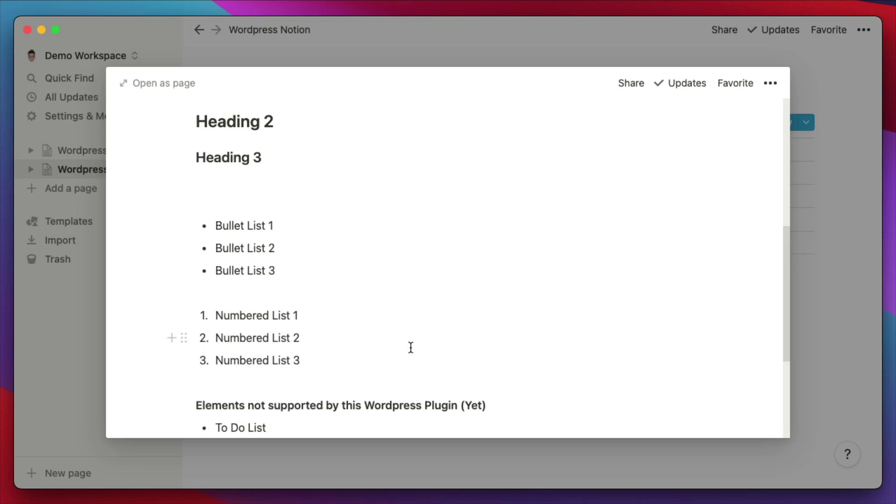
pyautogui.press('super+Tab')
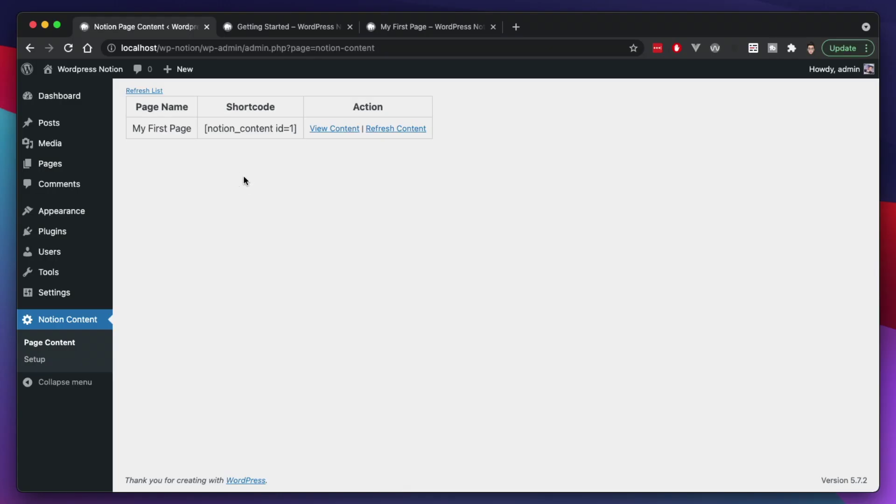
# Refresh the page list and Getting Started's content, then copy its [notion_content id=2] shortcode.
pyautogui.click(155, 92)
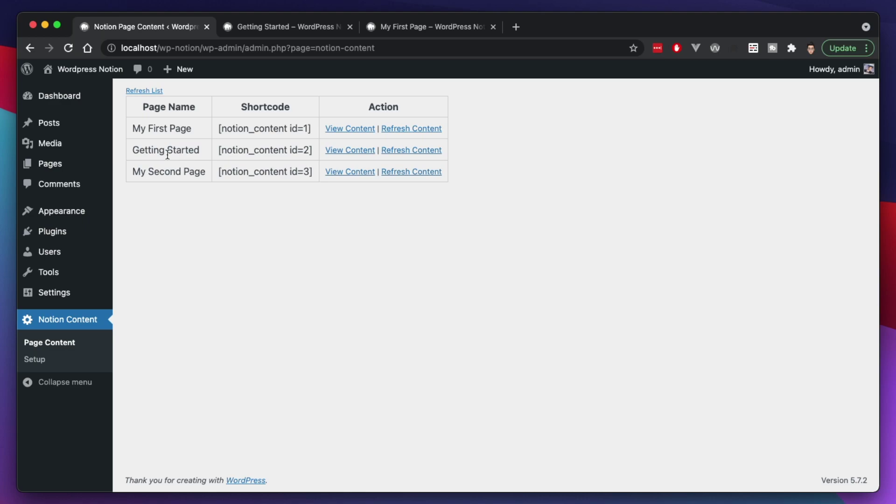
pyautogui.tripleClick(143, 151)
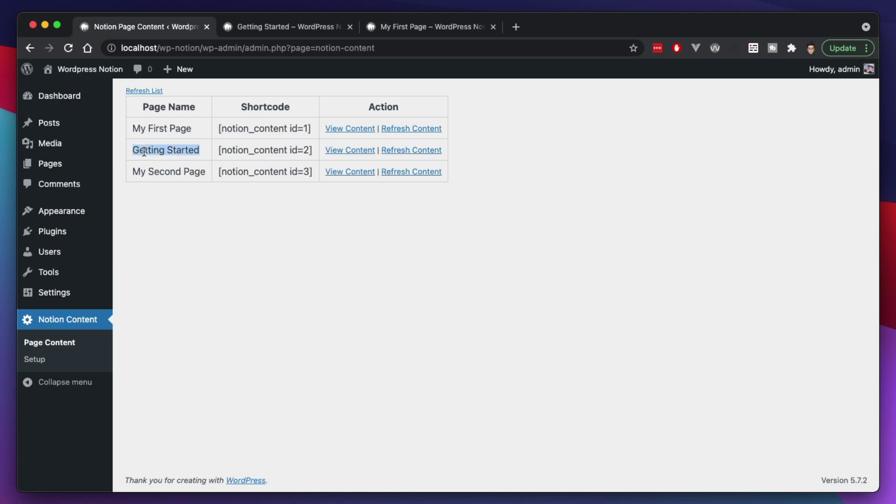
pyautogui.click(432, 153)
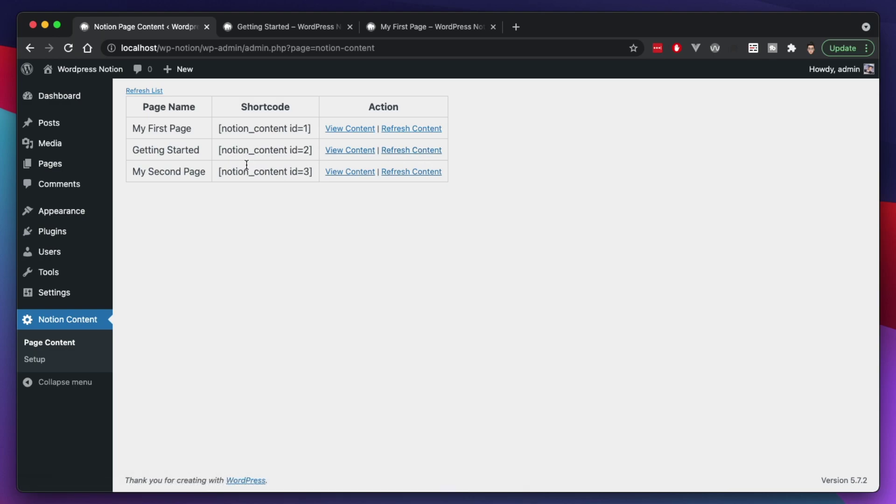
pyautogui.moveTo(219, 152); pyautogui.dragTo(313, 150)
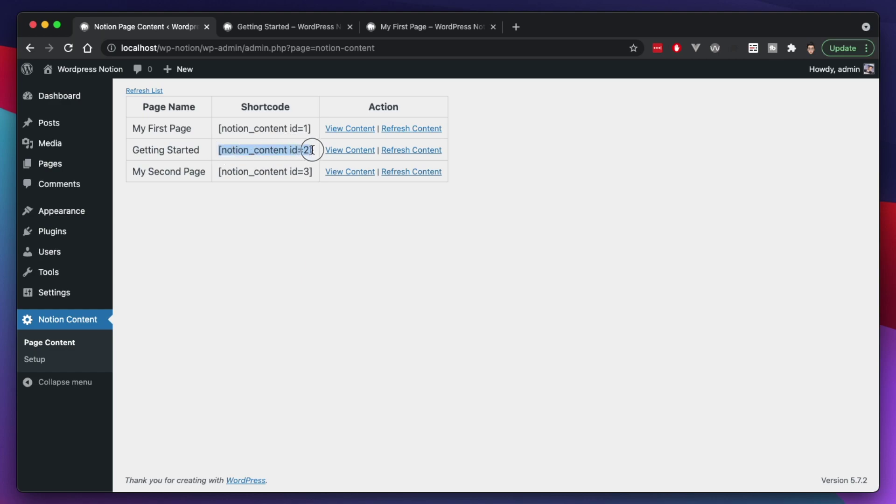
pyautogui.moveTo(69, 167)
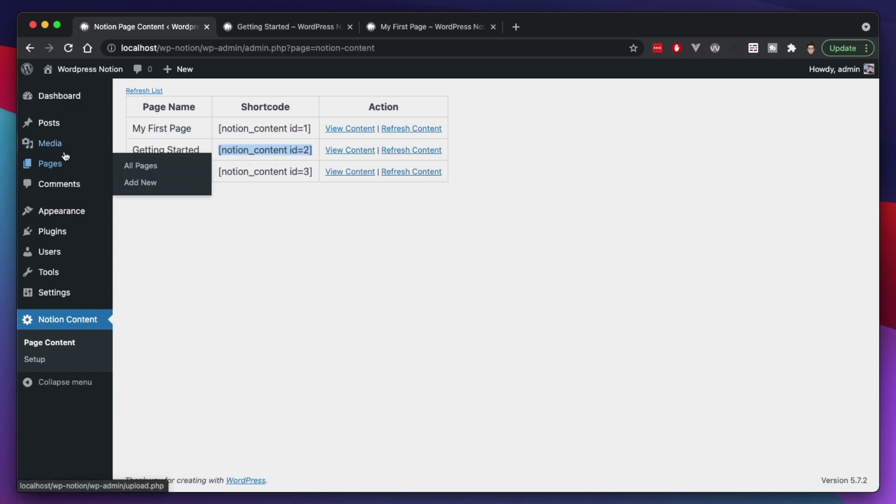
# Publish a 'Getting Started' page with a [notion_content id=2] Shortcode block and view it live.
pyautogui.click(159, 185)
pyautogui.write('Getting Started')
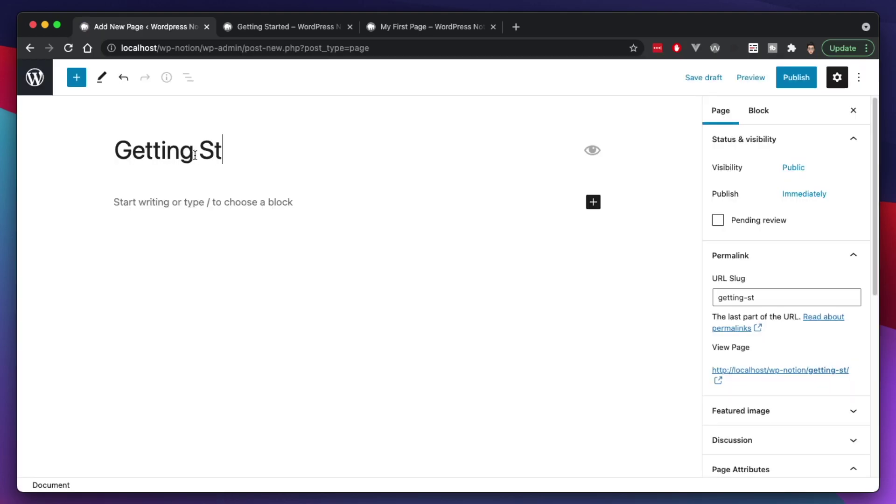
pyautogui.click(589, 201)
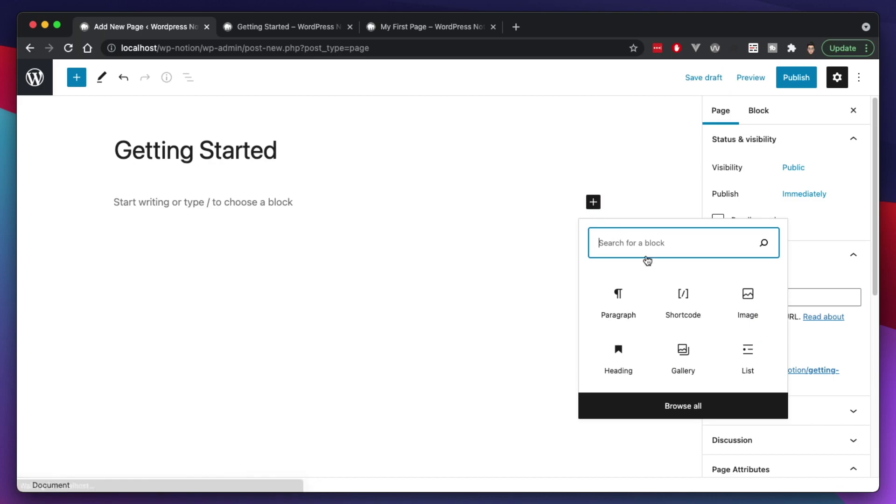
pyautogui.click(681, 302)
pyautogui.write('[notion_content id=2]')
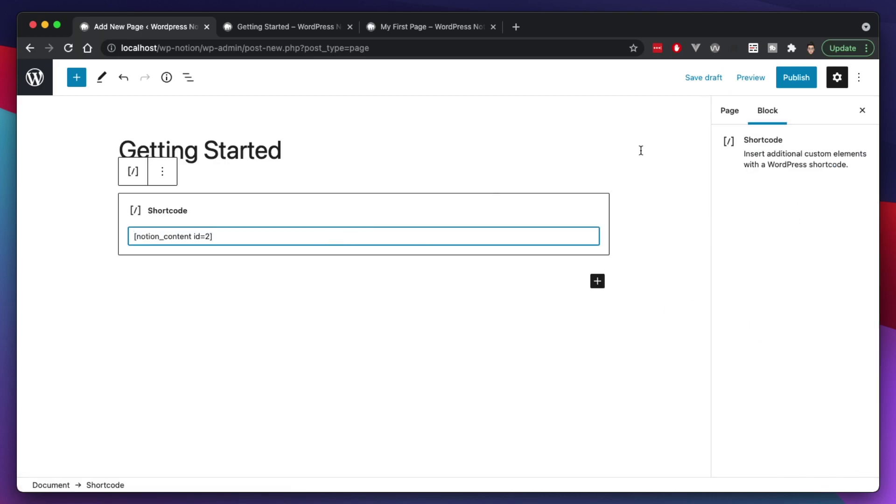
pyautogui.click(796, 77)
pyautogui.click(755, 77)
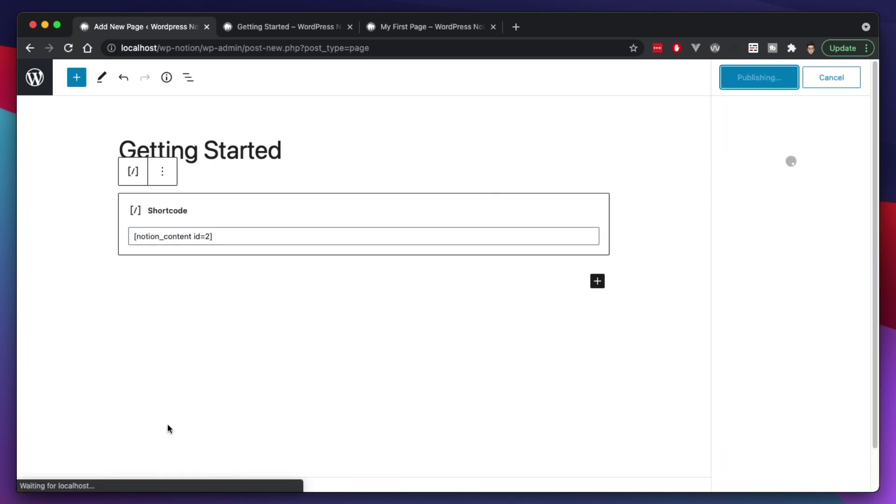
pyautogui.click(129, 462)
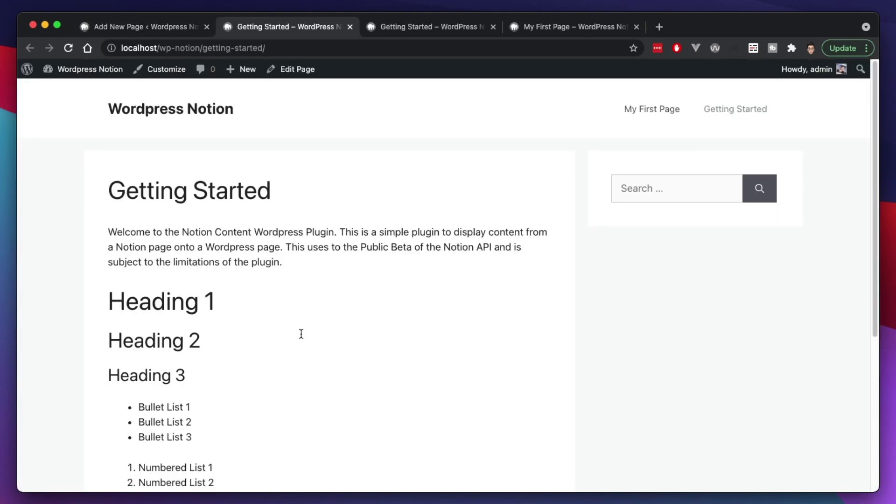
pyautogui.scroll(-5, 306, 299)
pyautogui.scroll(5, 302, 303)
pyautogui.click(143, 243)
pyautogui.tripleClick(240, 262)
pyautogui.click(182, 248)
pyautogui.scroll(-3, 150, 373)
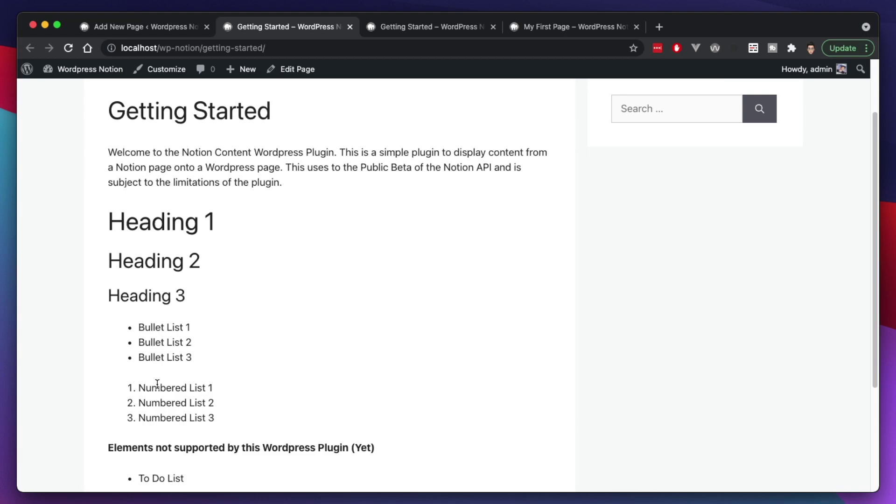
pyautogui.scroll(-2, 157, 384)
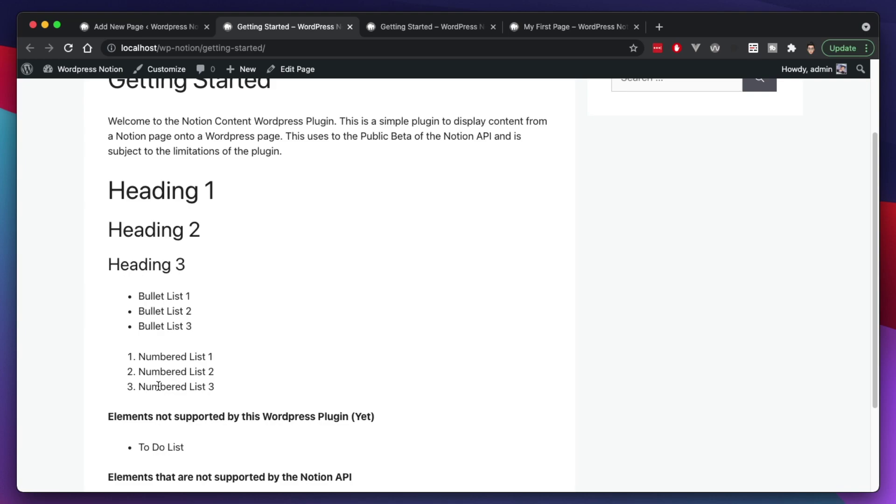
pyautogui.scroll(-3, 159, 387)
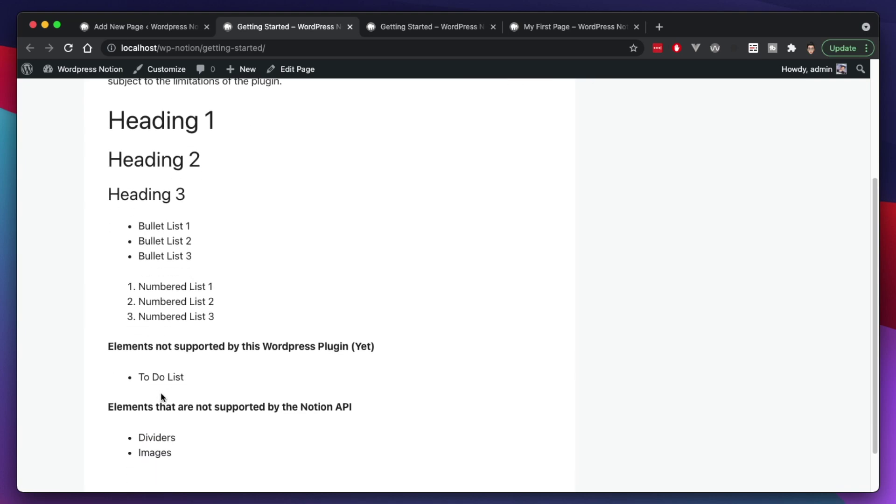